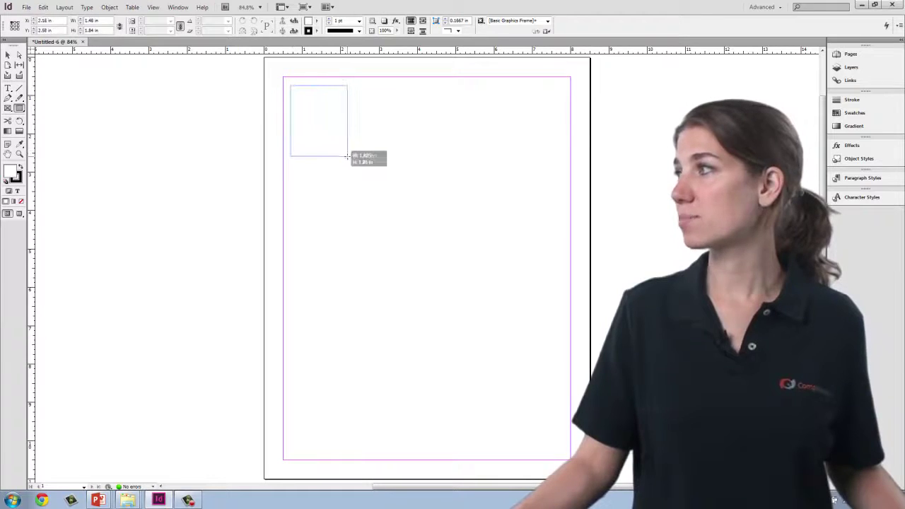
# Step: Draw three more rectangle frames on the page, including one about 1.84 × 2.18 in and a larger one about 2.42 × 3.6 in
pyautogui.hotkey('ctrl', 'z')
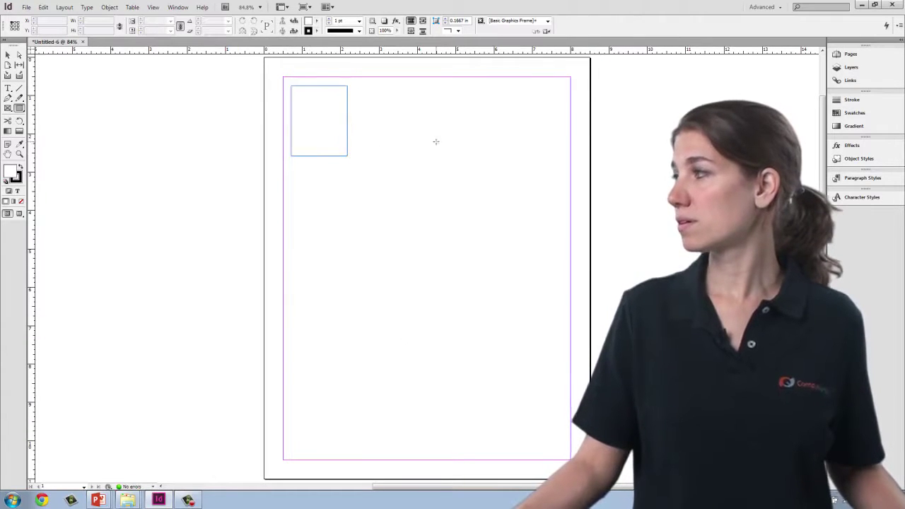
pyautogui.moveTo(366, 144); pyautogui.dragTo(422, 218)
pyautogui.moveTo(305, 282); pyautogui.dragTo(377, 365)
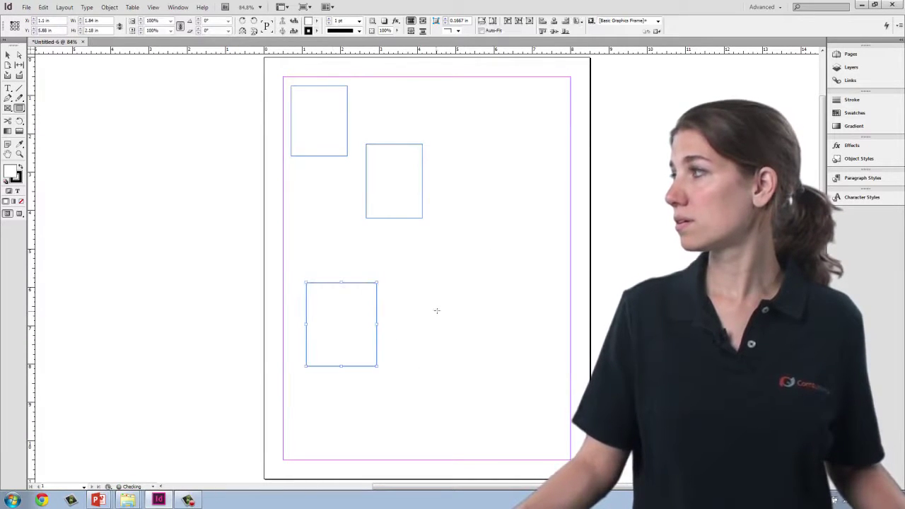
pyautogui.moveTo(433, 267); pyautogui.dragTo(524, 405)
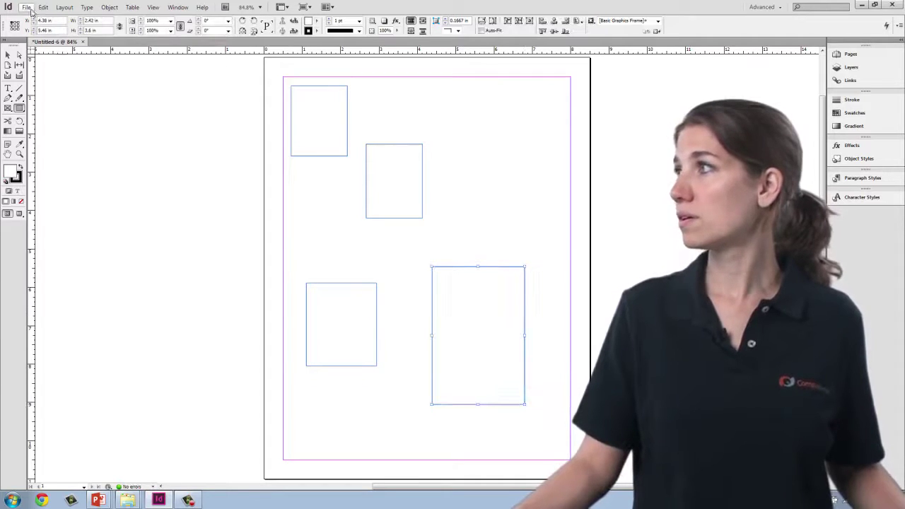
# Step: Load all six images, pattern1 to pattern6, from the Photos folder for placing
pyautogui.click(26, 8)
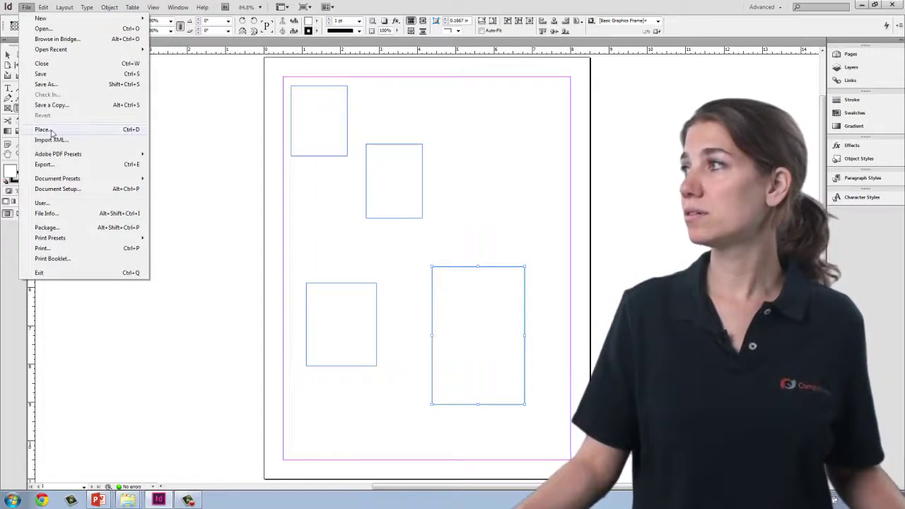
pyautogui.click(49, 130)
pyautogui.click(397, 179)
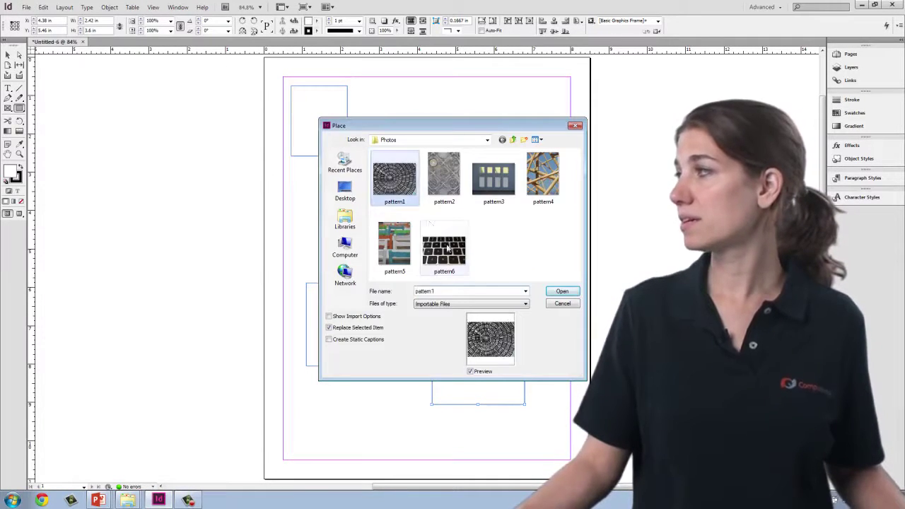
pyautogui.keyDown('ctrl'); pyautogui.click(444, 249); pyautogui.keyUp('ctrl')
pyautogui.click(390, 190)
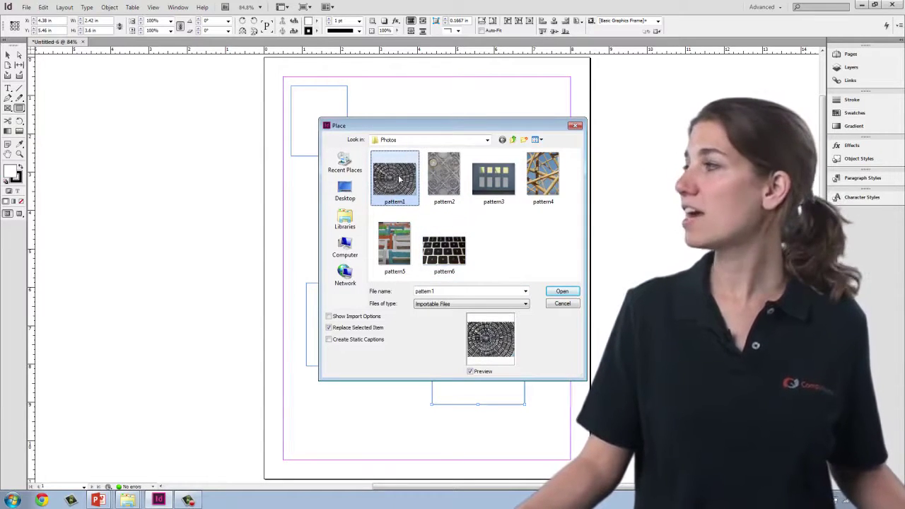
pyautogui.keyDown('shift'); pyautogui.click(451, 260); pyautogui.keyUp('shift')
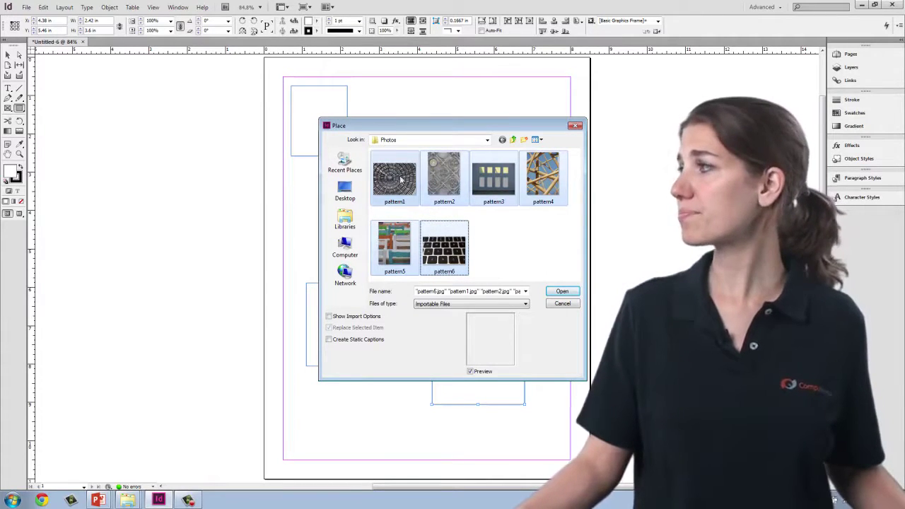
pyautogui.click(560, 292)
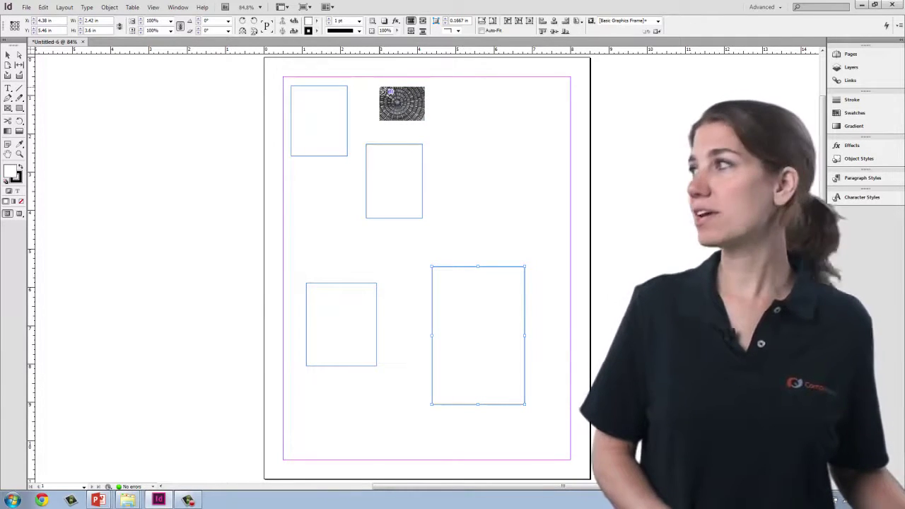
# Step: Cycle through the loaded images to pattern4 and place it in the page's upper-left frame
pyautogui.press('Right')
pyautogui.press('Right')
pyautogui.press('Right')
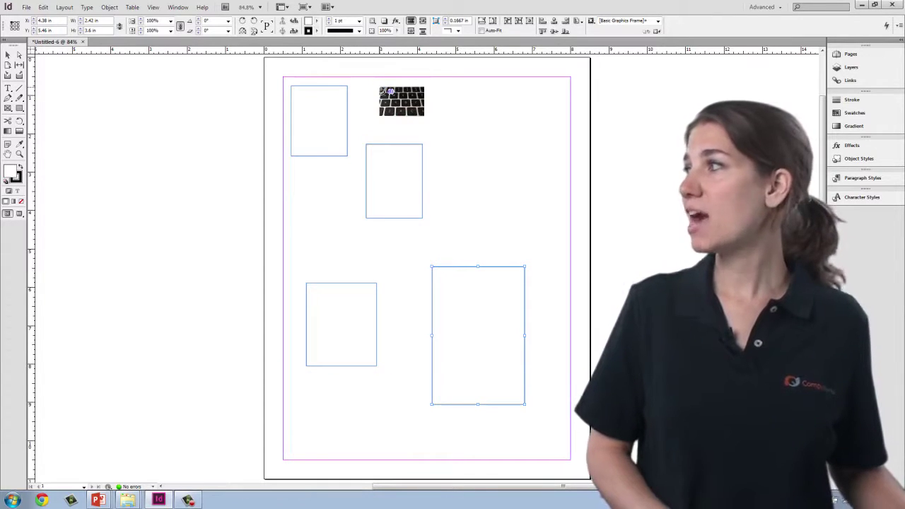
pyautogui.press('Right')
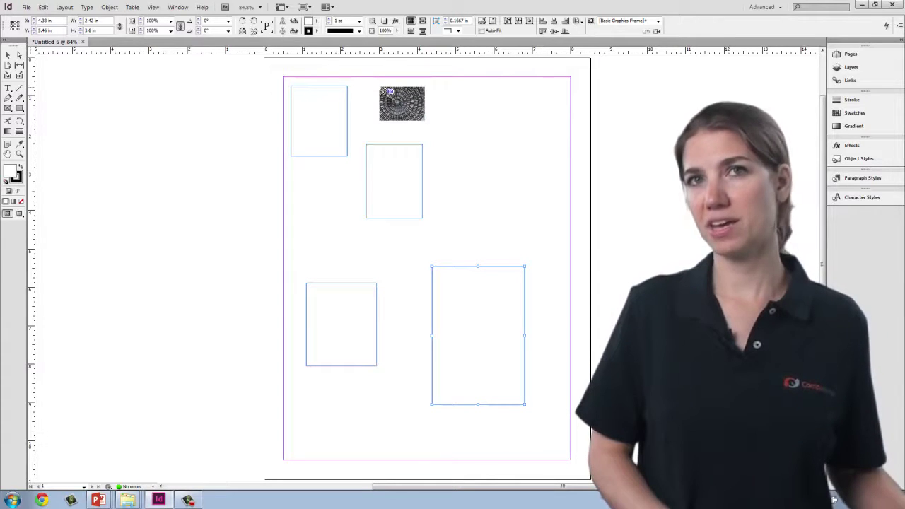
pyautogui.press('Right')
pyautogui.press('Right')
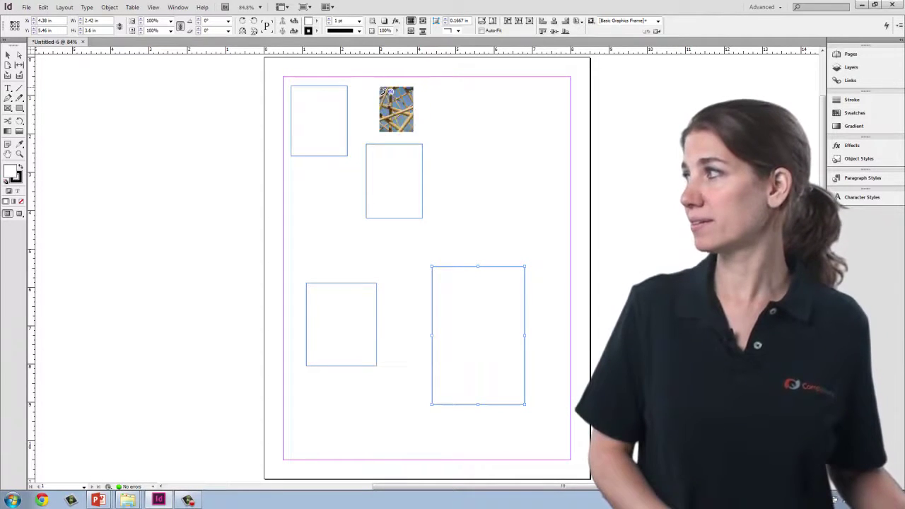
pyautogui.click(306, 101)
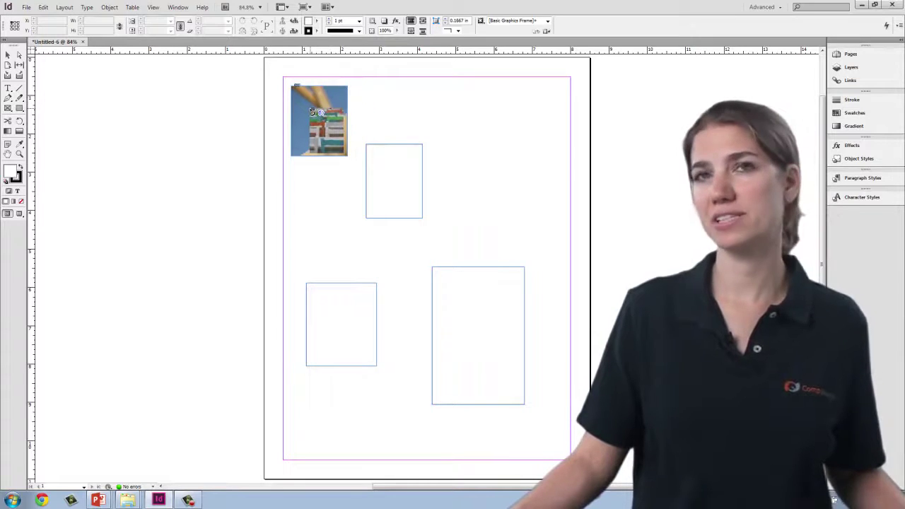
# Step: Place pattern5 in the second upper frame, pattern6 in the large lower frame and pattern1 in the remaining empty frame
pyautogui.click(374, 156)
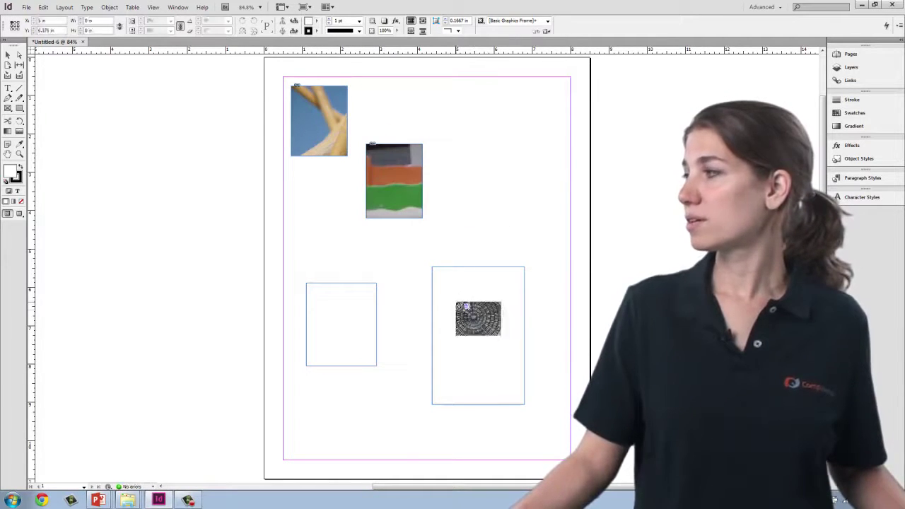
pyautogui.click(460, 306)
pyautogui.click(329, 302)
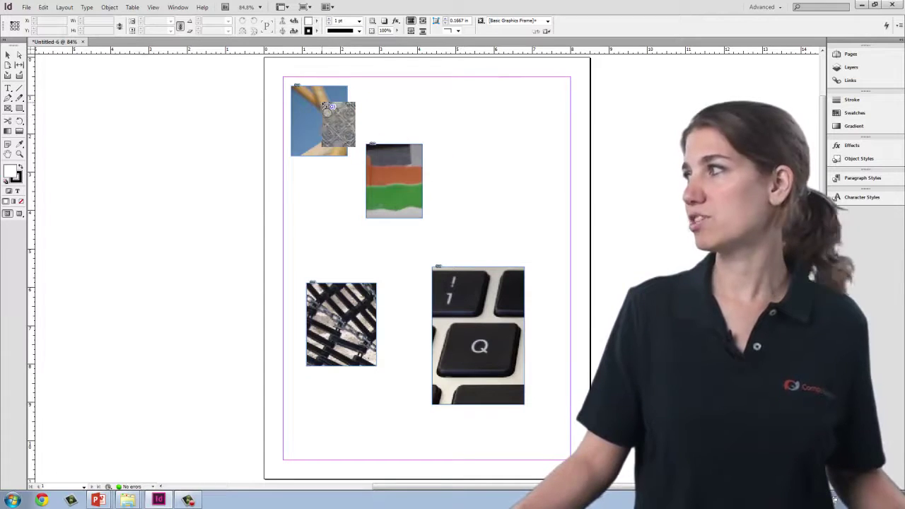
# Step: Replace the image in the page's upper-left frame with the loaded pattern3 image
pyautogui.click(468, 116)
pyautogui.moveTo(467, 117); pyautogui.dragTo(311, 112)
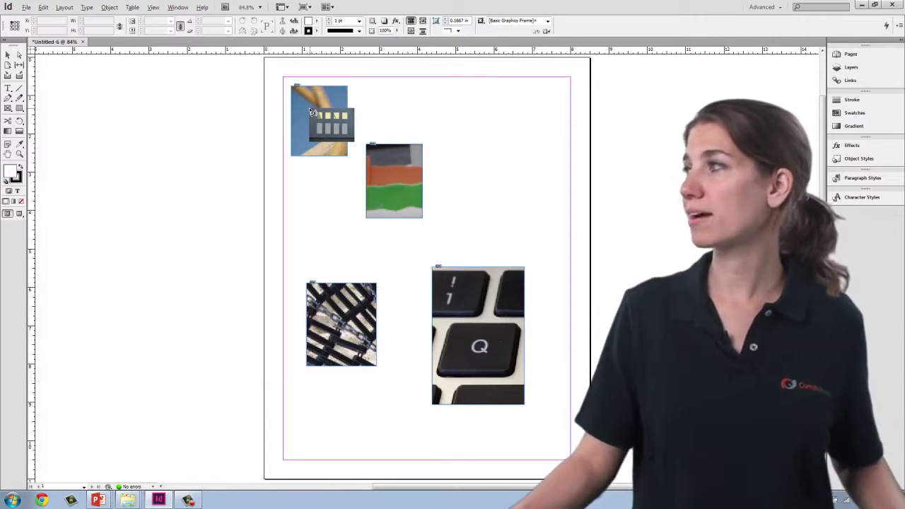
pyautogui.moveTo(312, 111); pyautogui.dragTo(311, 112)
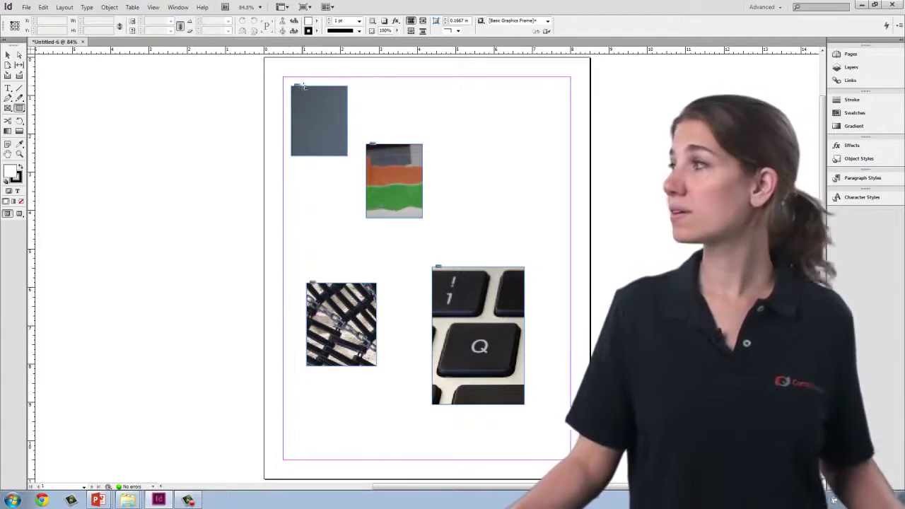
# Step: Select all four image frames on the page and delete them
pyautogui.press('v')
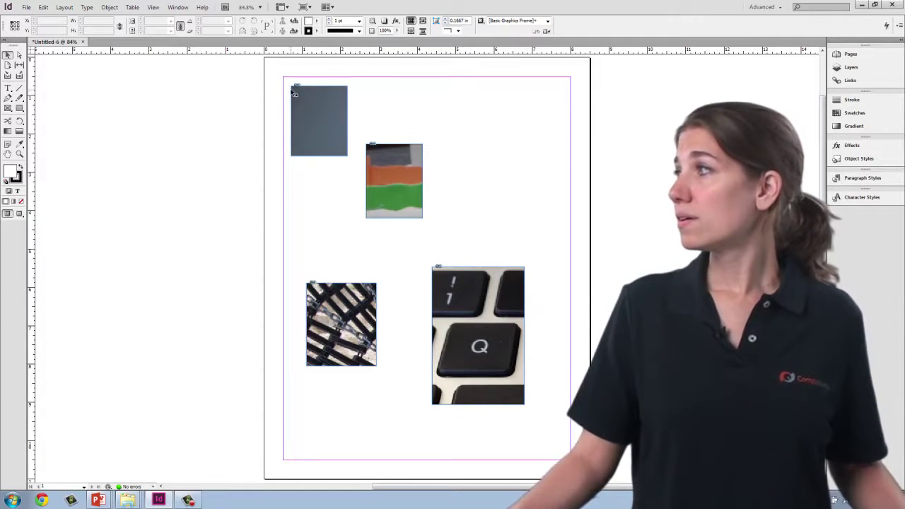
pyautogui.moveTo(275, 73); pyautogui.dragTo(544, 436)
pyautogui.press('Delete')
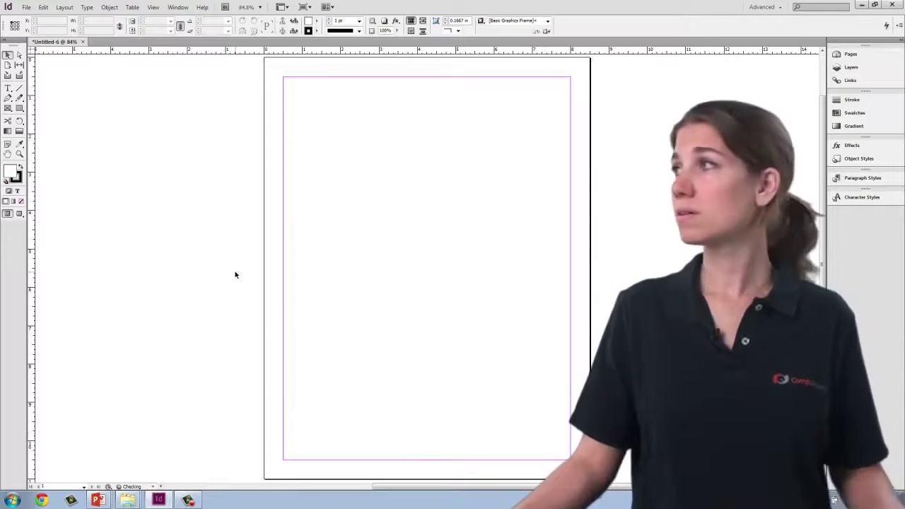
# Step: Load the six images pattern1 to pattern6 from the Photos folder again for placing on the empty page
pyautogui.click(25, 8)
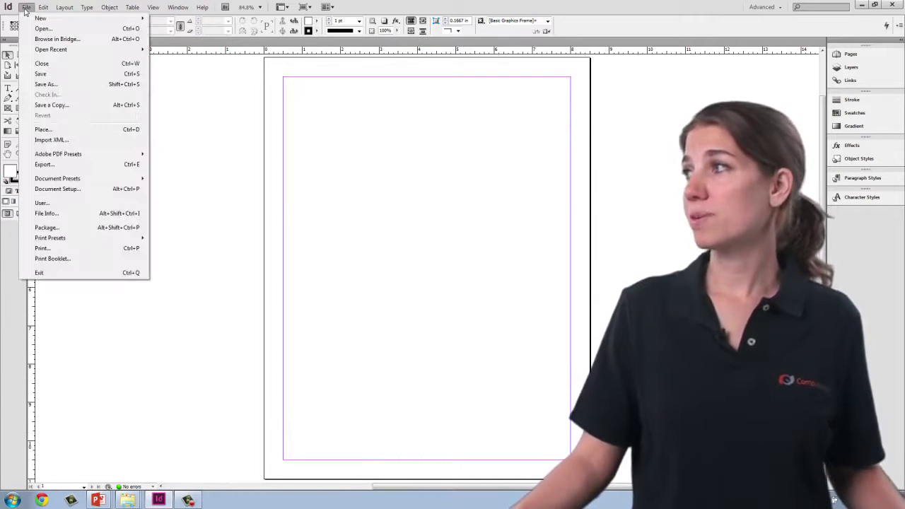
pyautogui.click(44, 130)
pyautogui.click(394, 176)
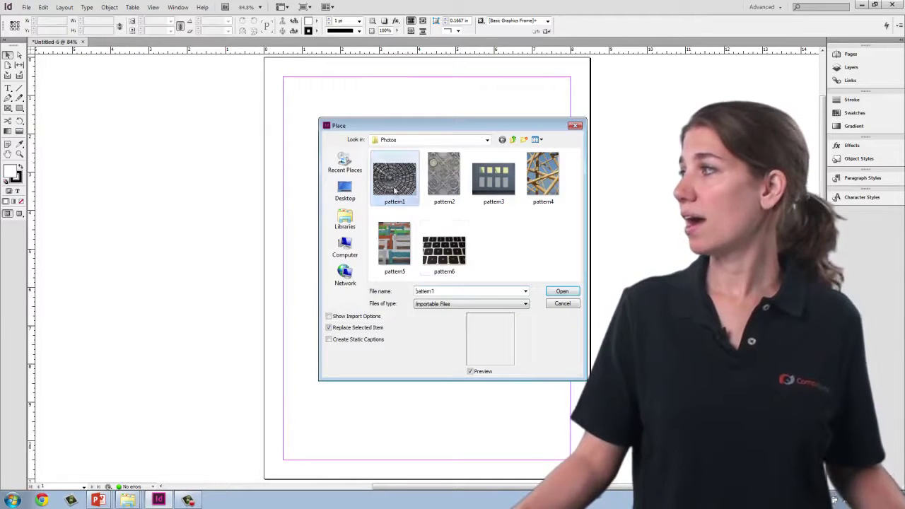
pyautogui.keyDown('shift'); pyautogui.click(452, 254); pyautogui.keyUp('shift')
pyautogui.click(558, 292)
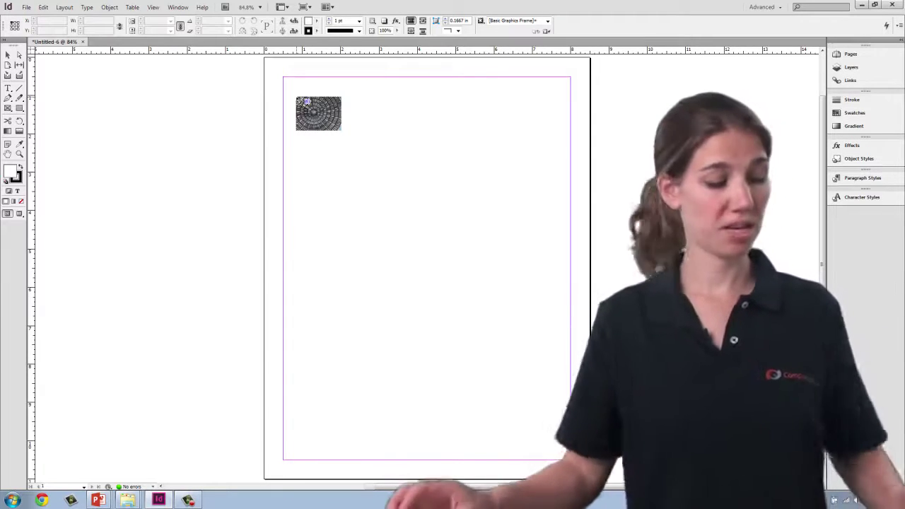
pyautogui.press('Escape')
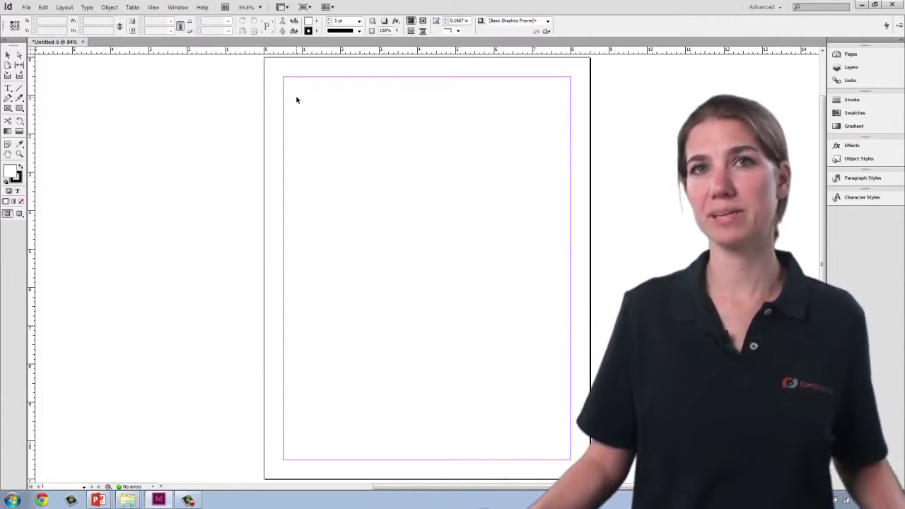
# Step: Draw out a placement grid of three columns by three rows, about 5.98 × 4.48 in, in the upper part of the page
pyautogui.press('f')
pyautogui.moveTo(297, 100); pyautogui.dragTo(526, 269)
pyautogui.press('Right')
pyautogui.press('Right')
pyautogui.press('Up')
pyautogui.press('Up')
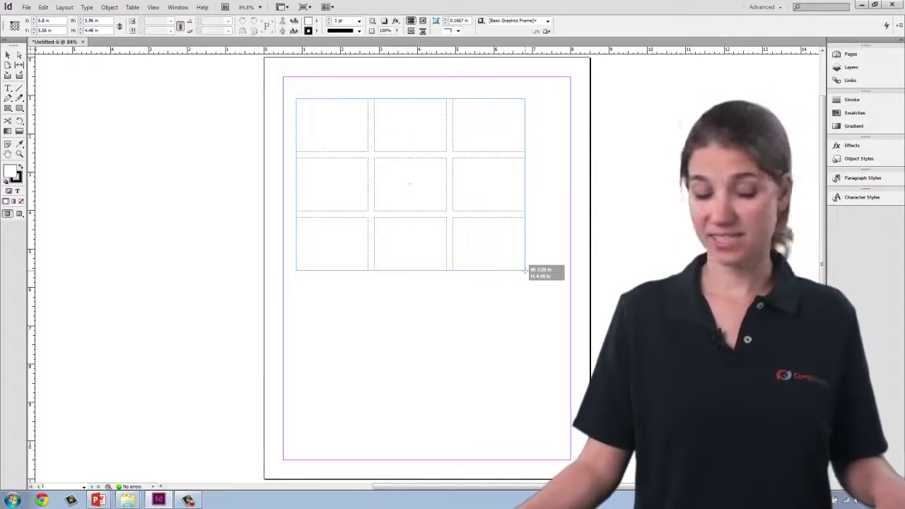
pyautogui.moveTo(525, 269); pyautogui.dragTo(527, 270)
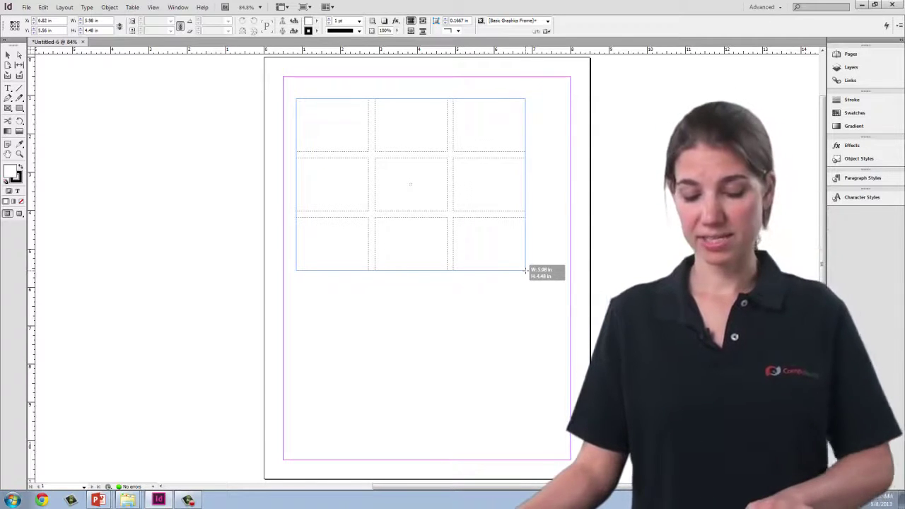
# Step: Adjust the grid's gutters to widen the column gaps and slightly narrow the row gaps, and place the six loaded images in it
pyautogui.hotkey('ctrl', 'Left')
pyautogui.hotkey('ctrl', 'Down')
pyautogui.hotkey('ctrl', 'Left')
pyautogui.hotkey('ctrl', 'Down')
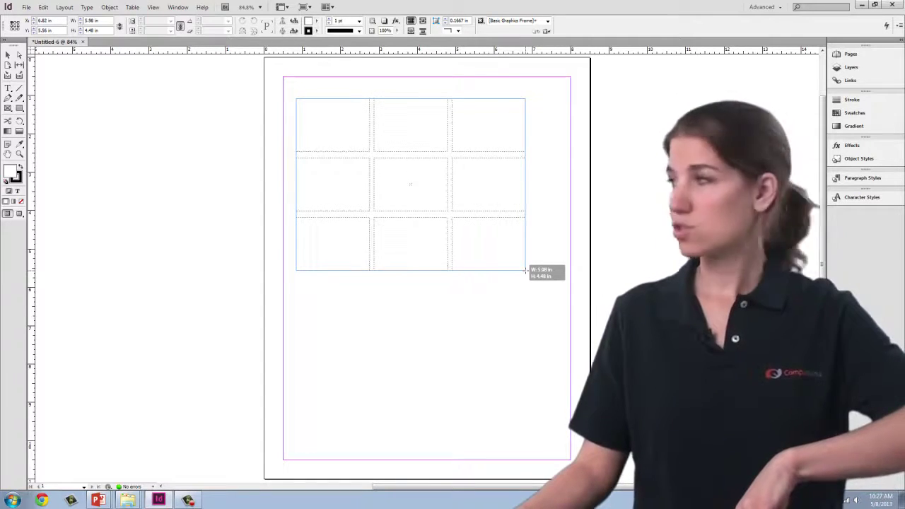
pyautogui.hotkey('ctrl', 'Right')
pyautogui.hotkey('ctrl', 'Right')
pyautogui.hotkey('ctrl', 'Right')
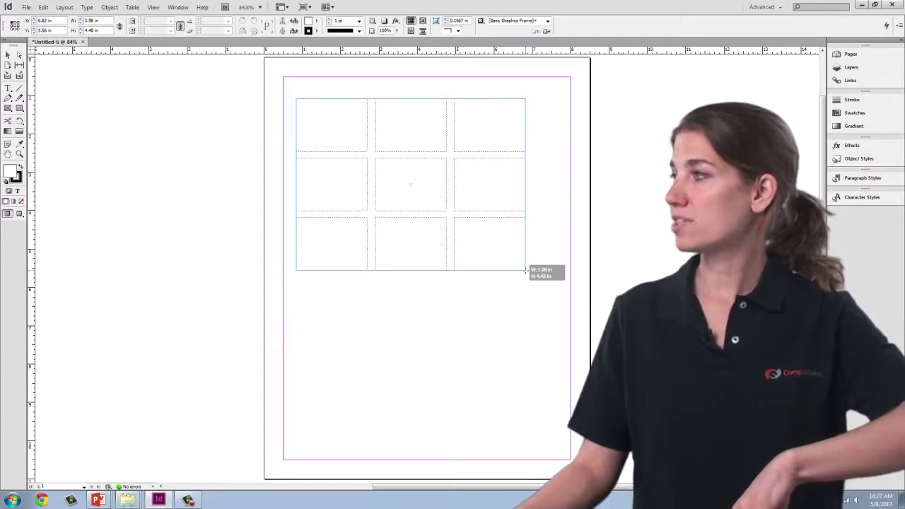
pyautogui.hotkey('ctrl', 'Left')
pyautogui.hotkey('ctrl', 'Left')
pyautogui.hotkey('ctrl', 'Left')
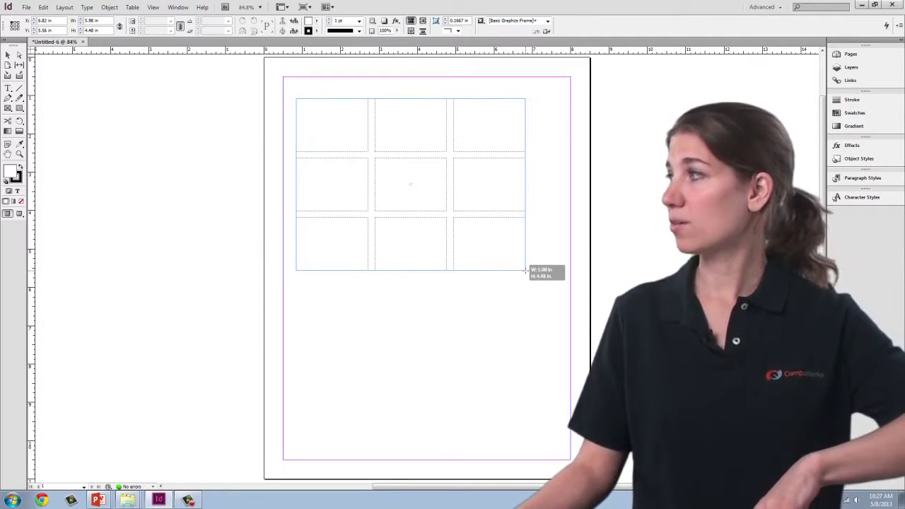
pyautogui.hotkey('ctrl', 'Right')
pyautogui.hotkey('ctrl', 'Right')
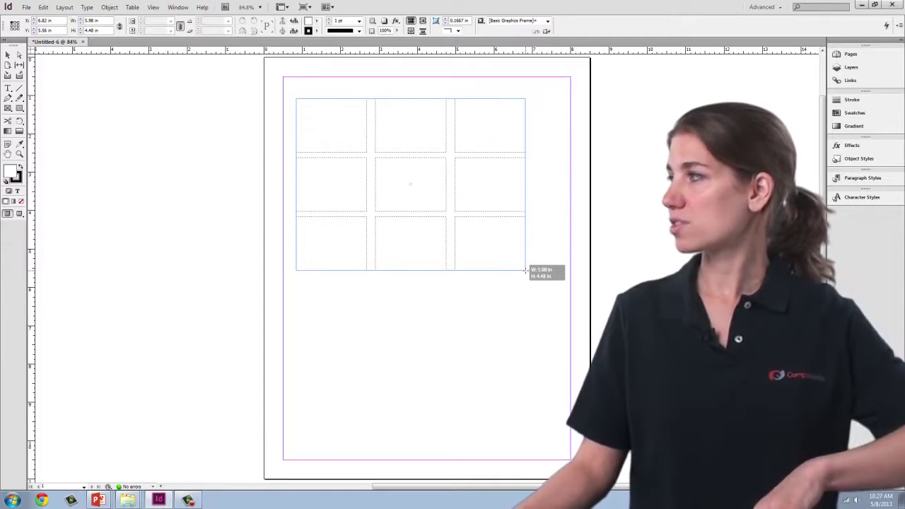
pyautogui.moveTo(525, 270); pyautogui.dragTo(526, 273)
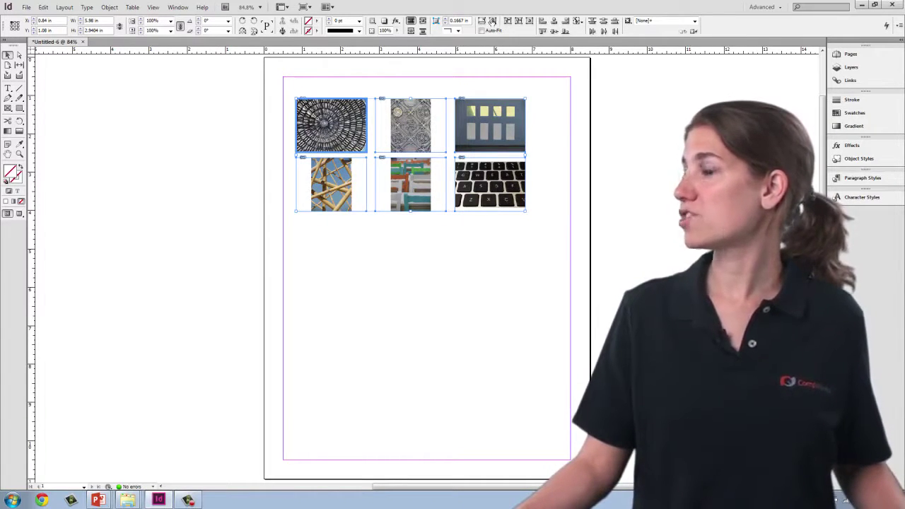
# Step: Fill the six grid frames proportionally with their images and deselect them
pyautogui.click(481, 21)
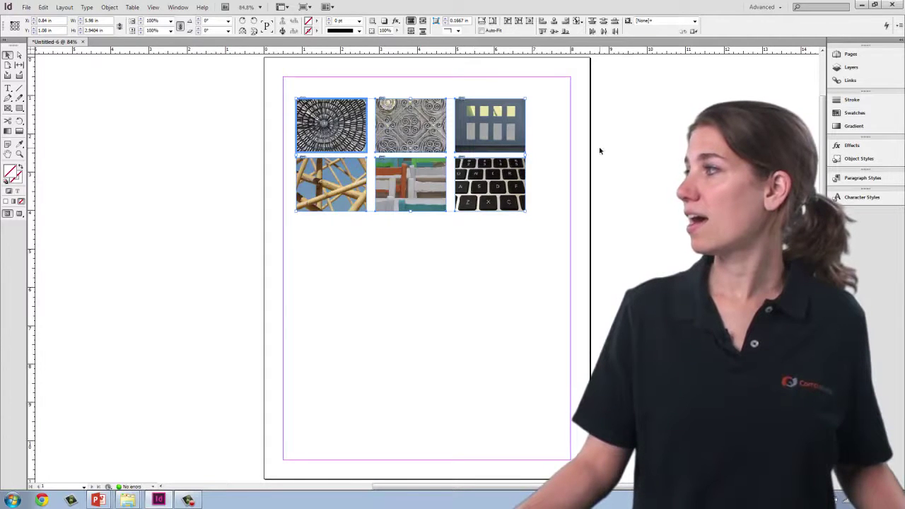
pyautogui.click(424, 267)
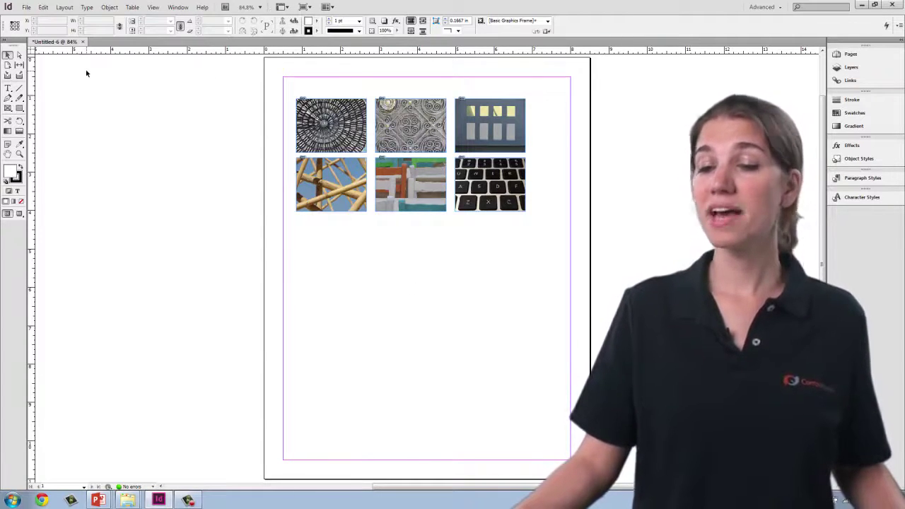
# Step: Select the whole grid of six images and delete it
pyautogui.moveTo(297, 93); pyautogui.dragTo(549, 250)
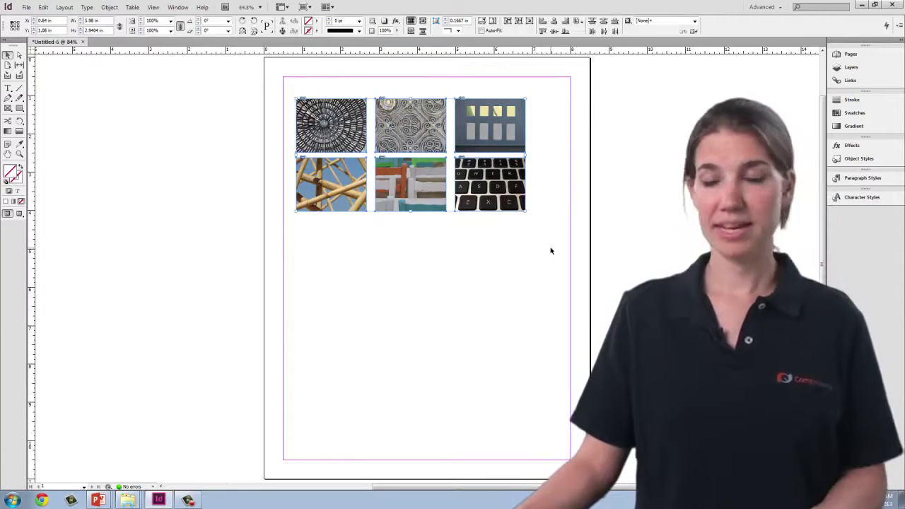
pyautogui.press('Delete')
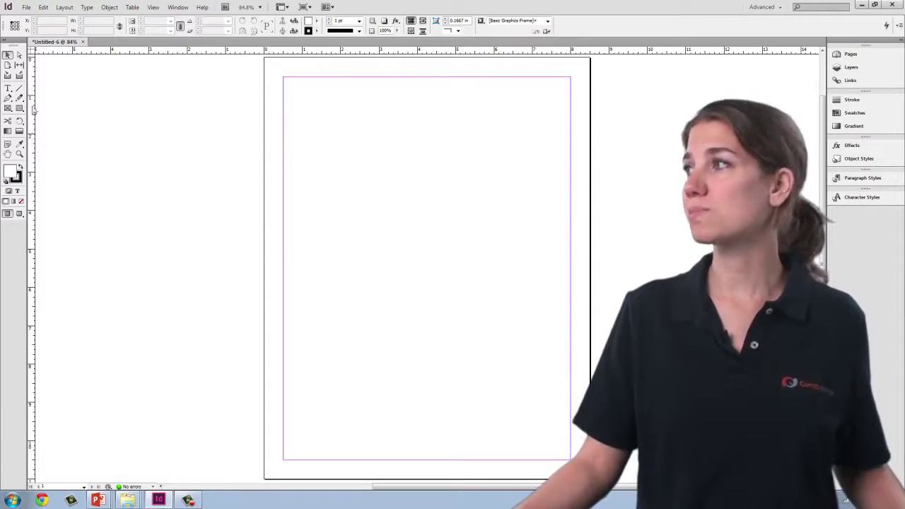
# Step: Draw three separate rectangles across the upper page, about 1.5 × 2.6 in, 1.34 × 2.91 in and 1.68 × 2.91 in, the middle one lower
pyautogui.click(19, 108)
pyautogui.moveTo(312, 115); pyautogui.dragTo(369, 216)
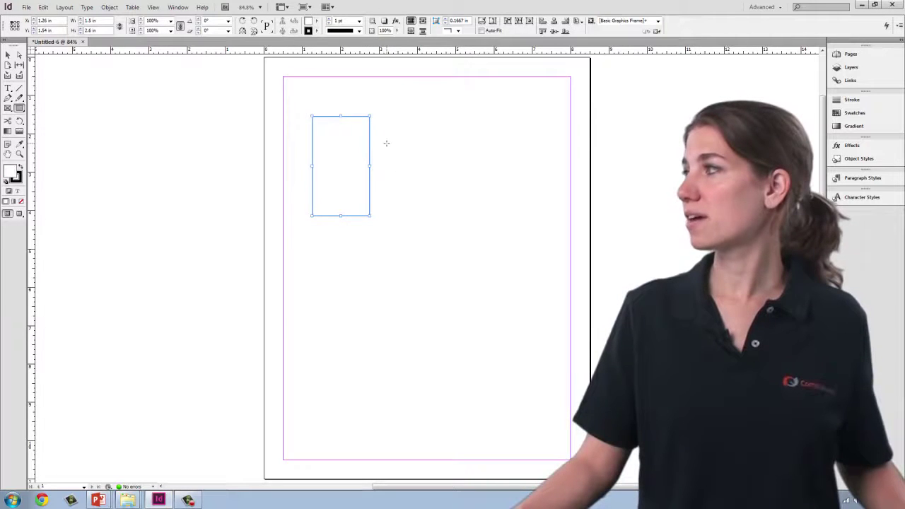
pyautogui.moveTo(386, 143); pyautogui.dragTo(438, 254)
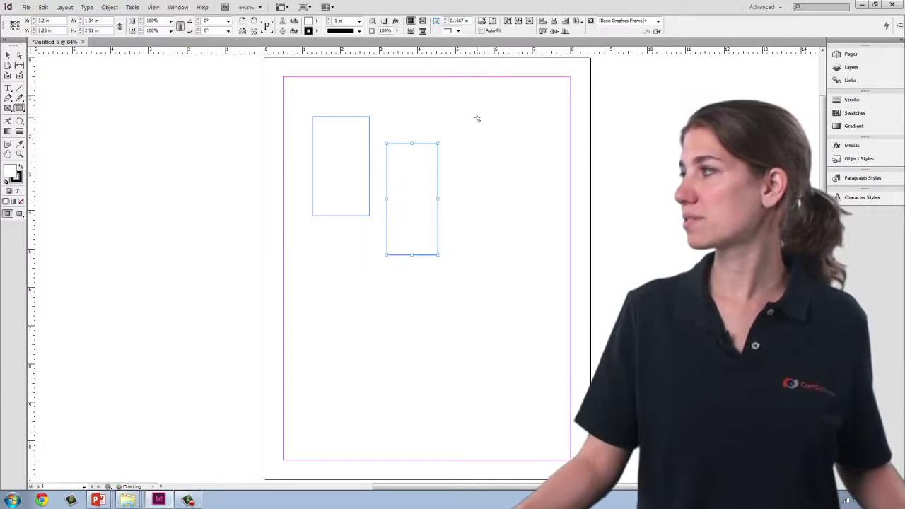
pyautogui.moveTo(458, 117); pyautogui.dragTo(523, 226)
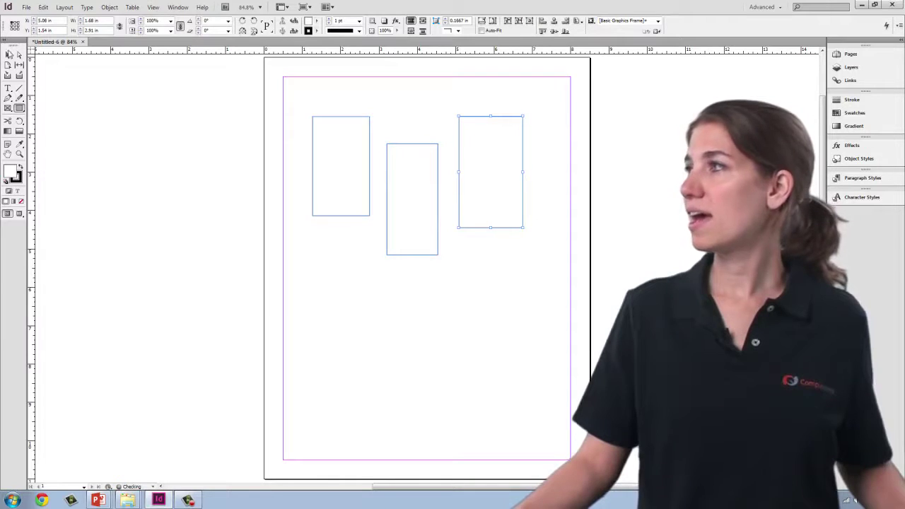
# Step: Select all three rectangles and combine them into one compound path
pyautogui.click(7, 55)
pyautogui.moveTo(298, 100); pyautogui.dragTo(543, 285)
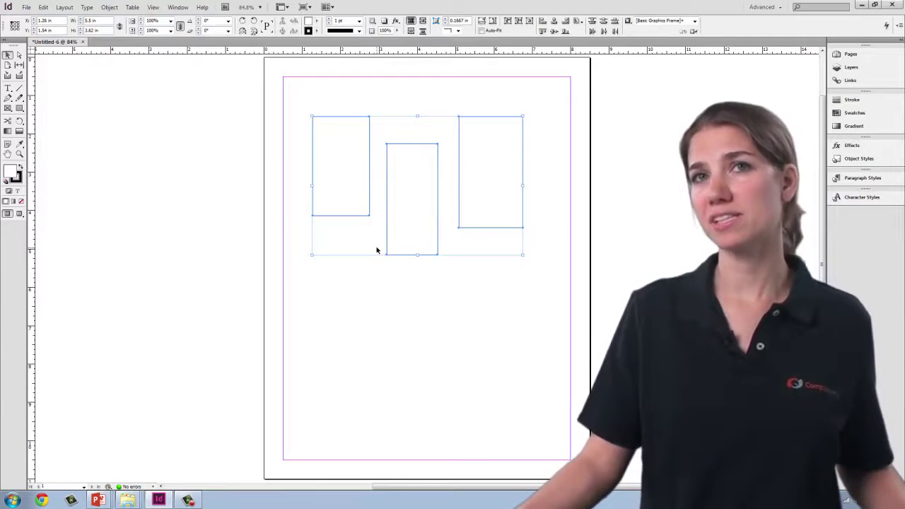
pyautogui.click(105, 8)
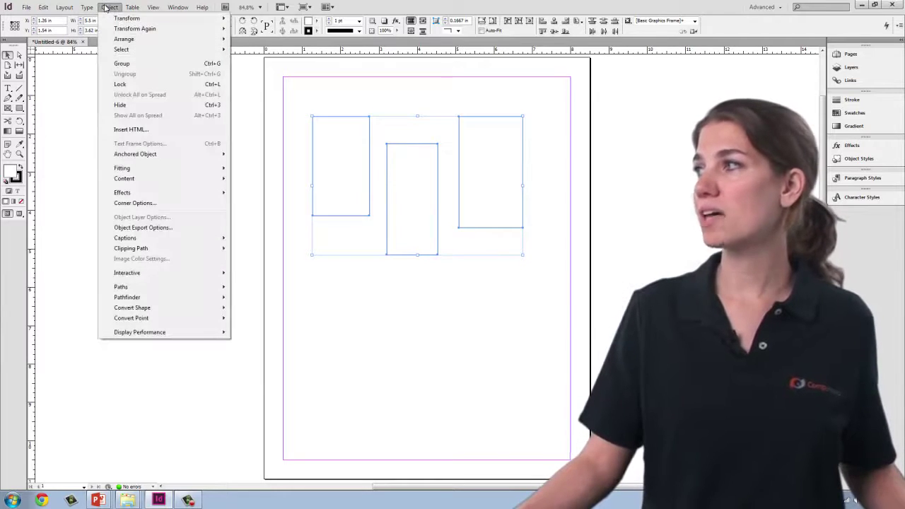
pyautogui.moveTo(121, 290)
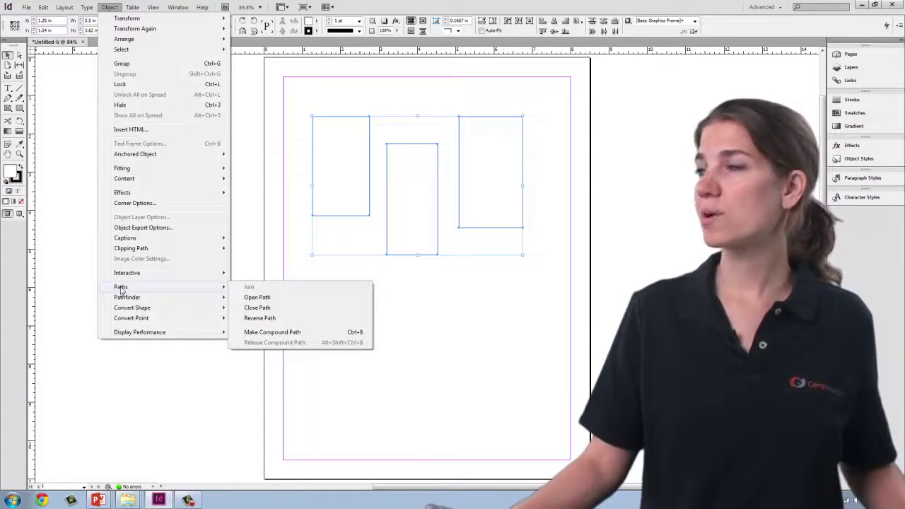
pyautogui.click(275, 333)
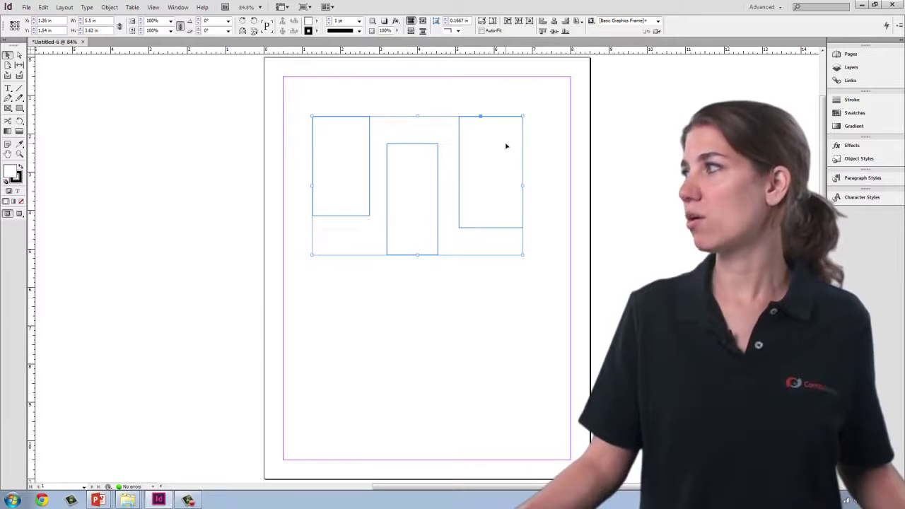
# Step: Place the pattern1 image in the compound path, fill the frame proportionally with it and deselect it
pyautogui.click(27, 8)
pyautogui.click(46, 129)
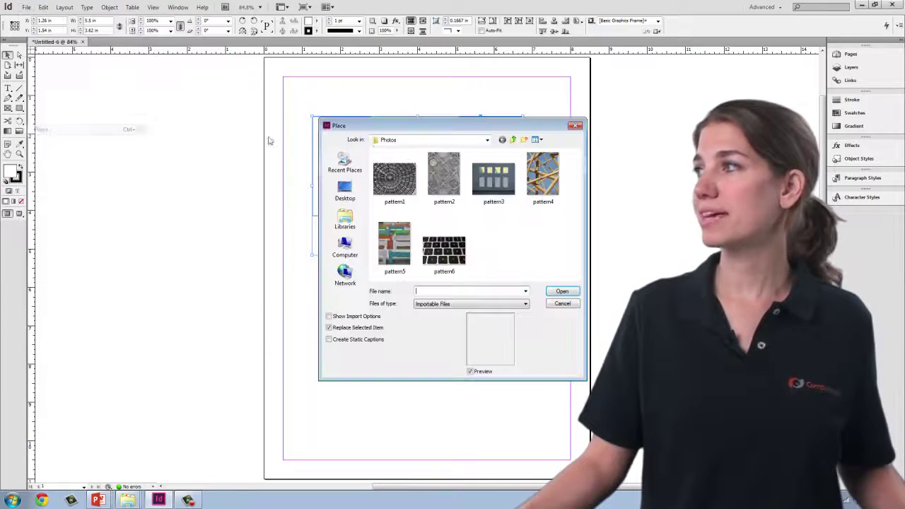
pyautogui.click(394, 182)
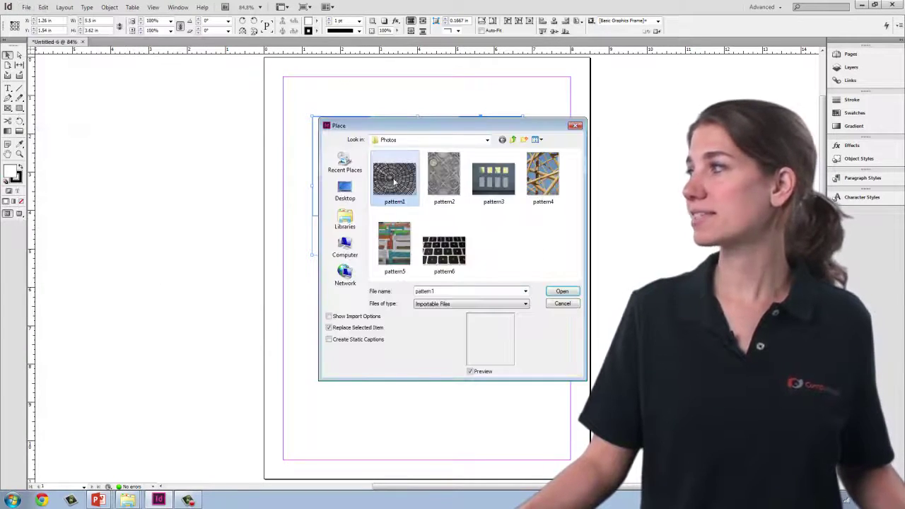
pyautogui.click(562, 292)
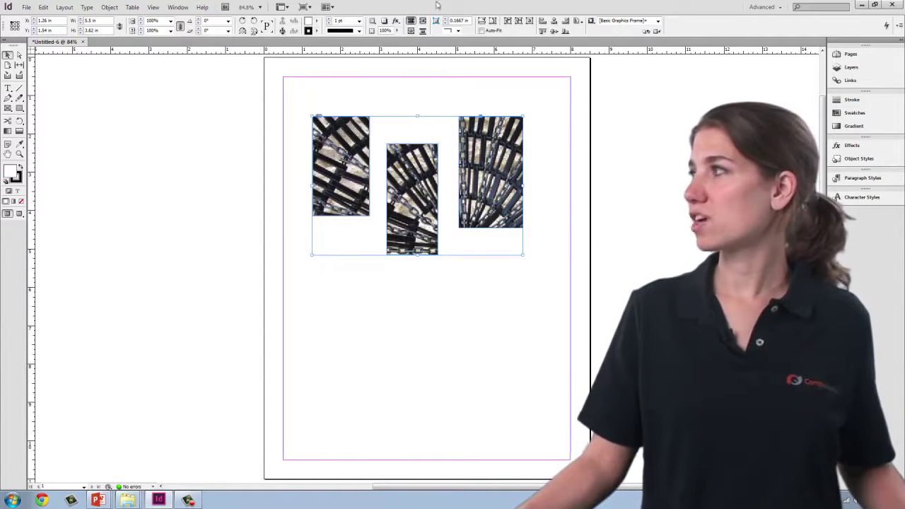
pyautogui.click(508, 24)
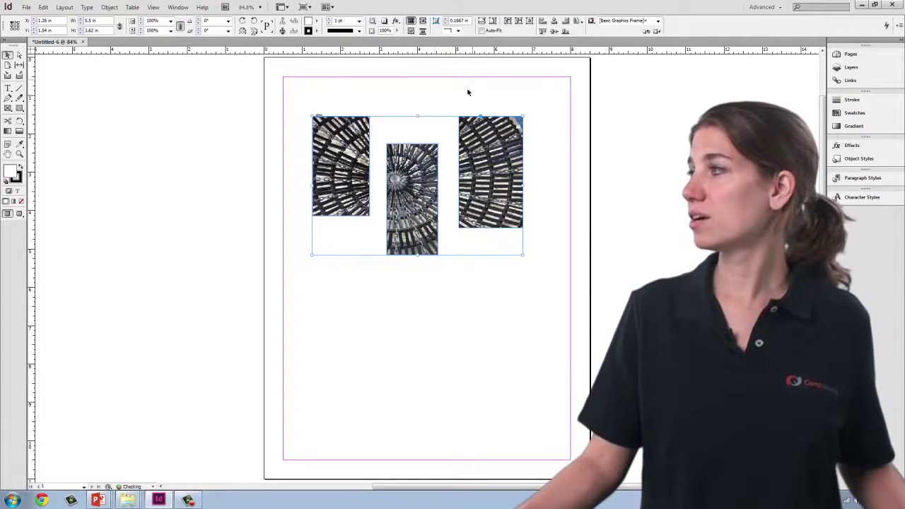
pyautogui.click(375, 360)
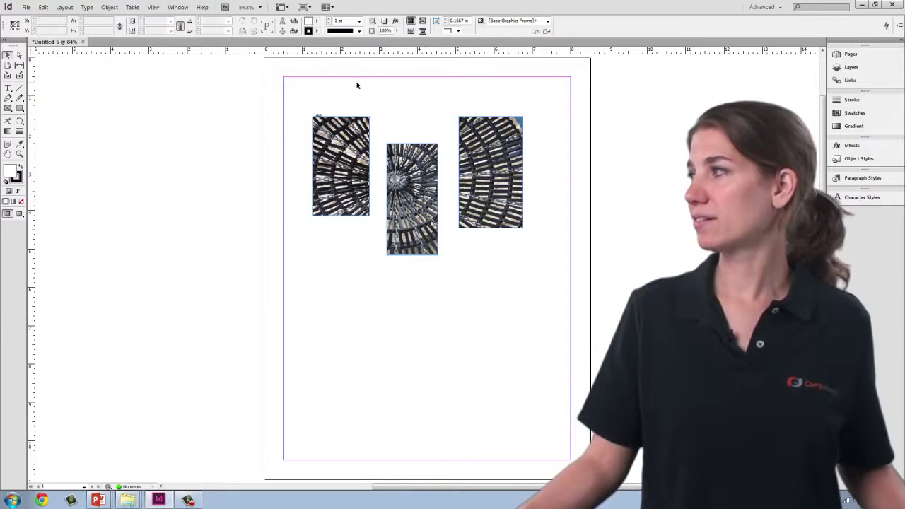